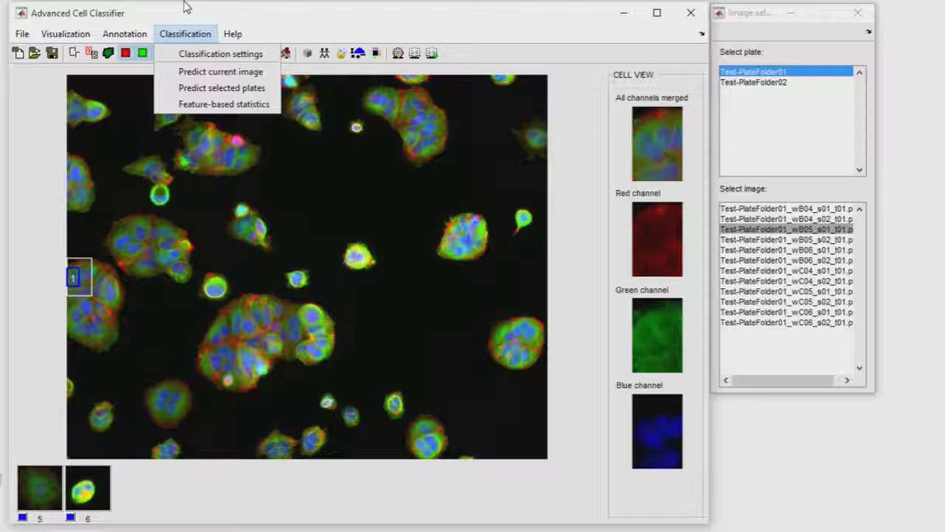
Show the numbered cell boxes on the image and predict the classes of all cells in the current image.
{"action": "left_click", "coordinate": [84, 78]}
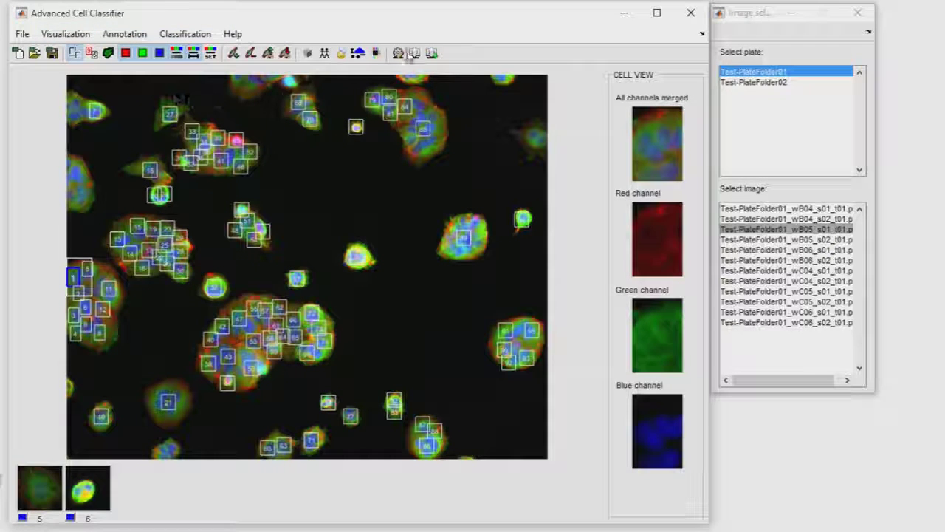
{"action": "left_click", "coordinate": [184, 33]}
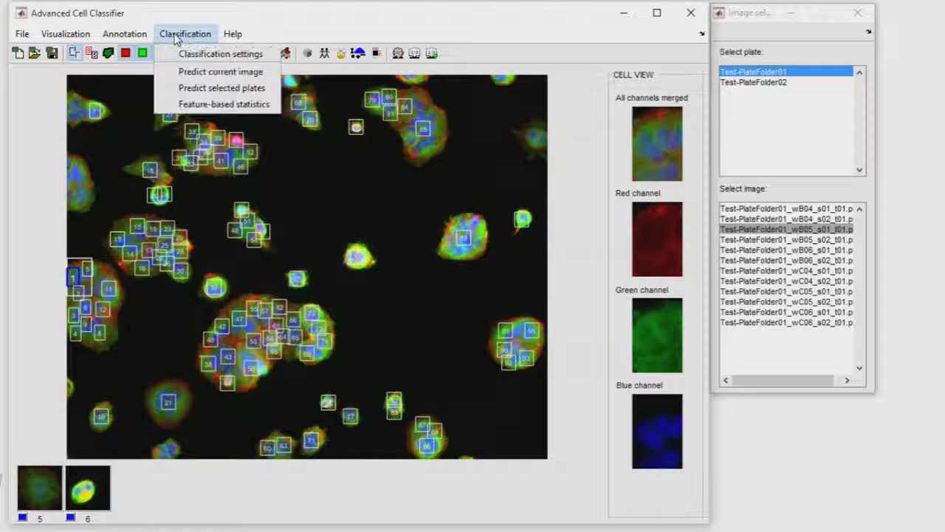
{"action": "left_click", "coordinate": [184, 73]}
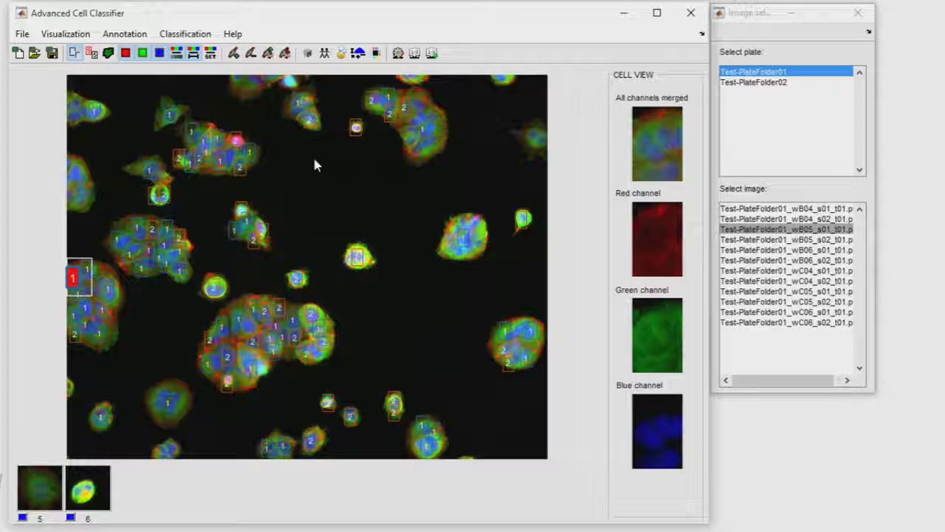
Correct the misclassified class 2 cells in the clusters across the image by annotating them as the first class, normalCells.
{"action": "left_click", "coordinate": [387, 98]}
{"action": "left_click", "coordinate": [403, 107]}
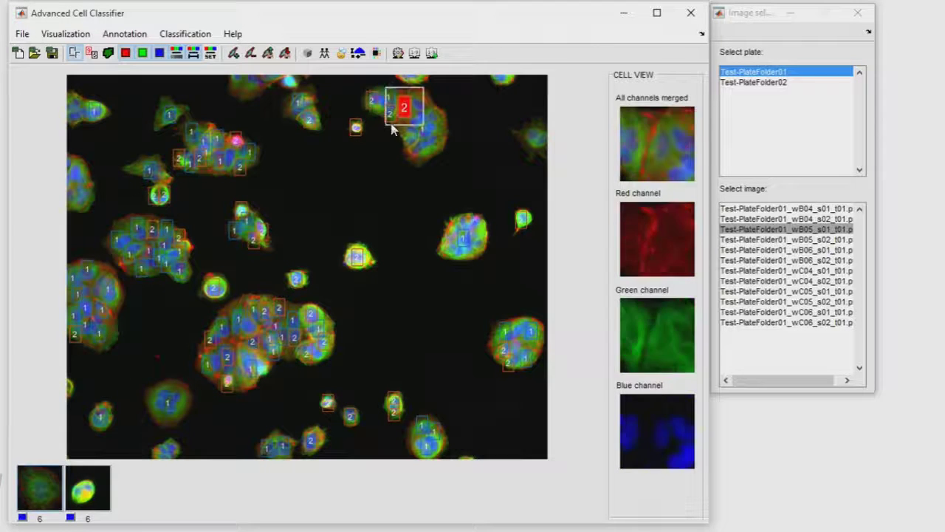
{"action": "left_click", "coordinate": [393, 400]}
{"action": "left_click", "coordinate": [505, 350]}
{"action": "left_click", "coordinate": [508, 362]}
{"action": "left_click", "coordinate": [505, 331]}
{"action": "left_click", "coordinate": [35, 492]}
{"action": "left_click", "coordinate": [525, 358]}
{"action": "left_click", "coordinate": [228, 358]}
{"action": "left_click", "coordinate": [35, 494]}
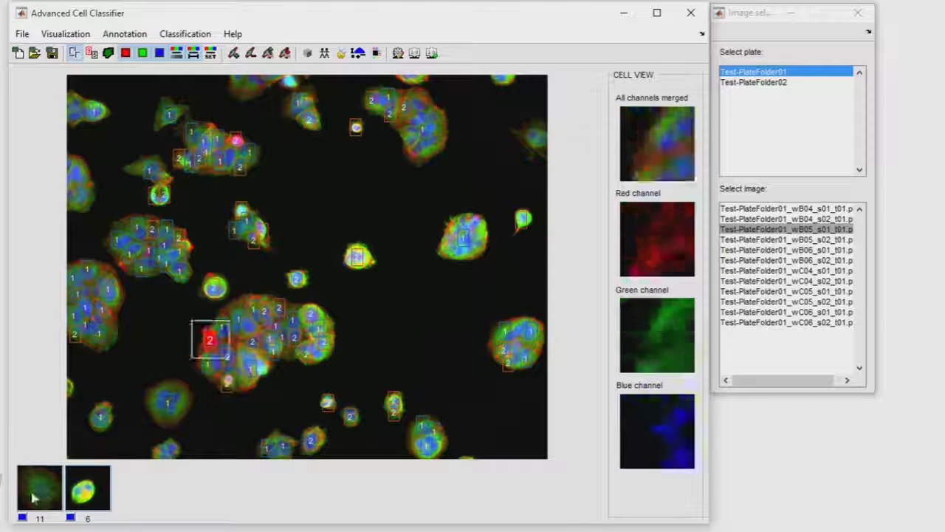
{"action": "left_click", "coordinate": [35, 494]}
{"action": "left_click", "coordinate": [37, 494]}
{"action": "left_click", "coordinate": [39, 497]}
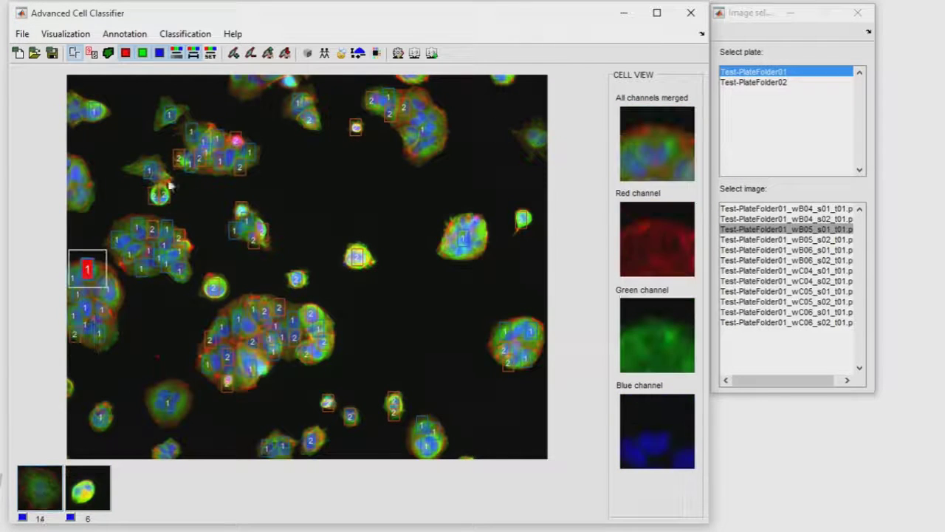
{"action": "left_click", "coordinate": [38, 499]}
{"action": "left_click", "coordinate": [39, 499]}
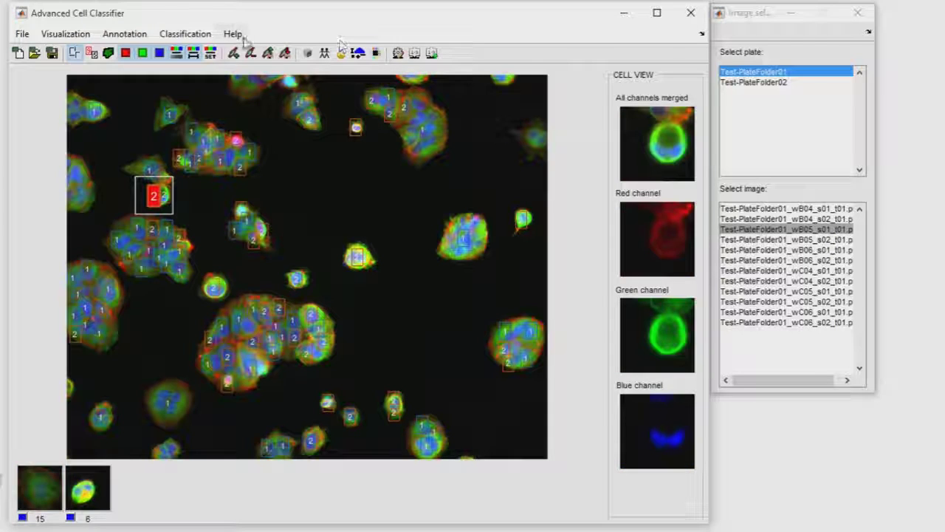
Retrain the MLP_Weka classifier with the newly added annotations.
{"action": "left_click", "coordinate": [201, 37]}
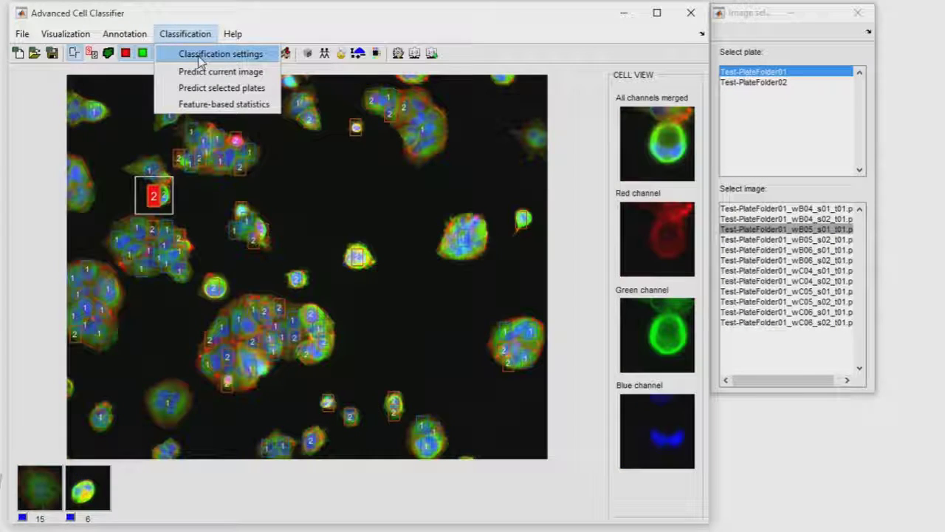
{"action": "left_click", "coordinate": [201, 53]}
{"action": "left_click", "coordinate": [452, 200]}
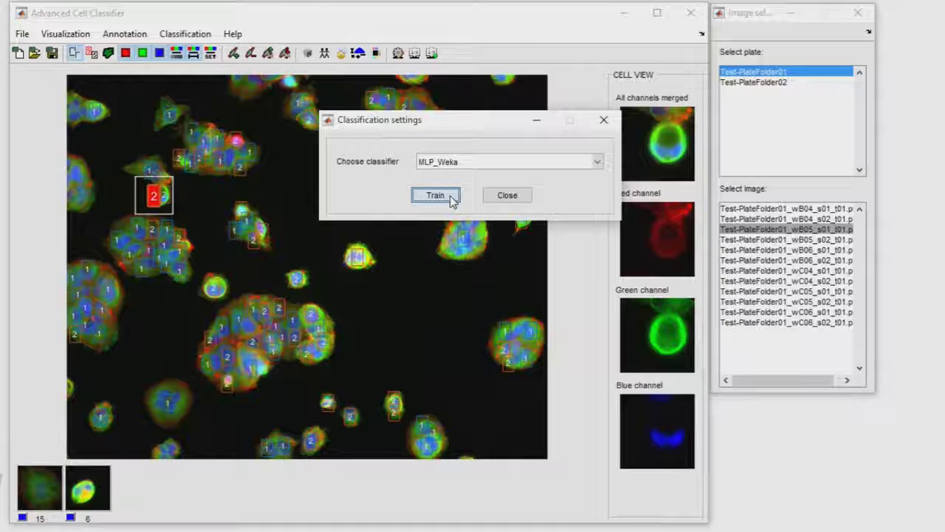
Predict the current image again with the retrained classifier and move on to image Test-PlateFolder01_wB05_s02_t01.
{"action": "left_click", "coordinate": [184, 34]}
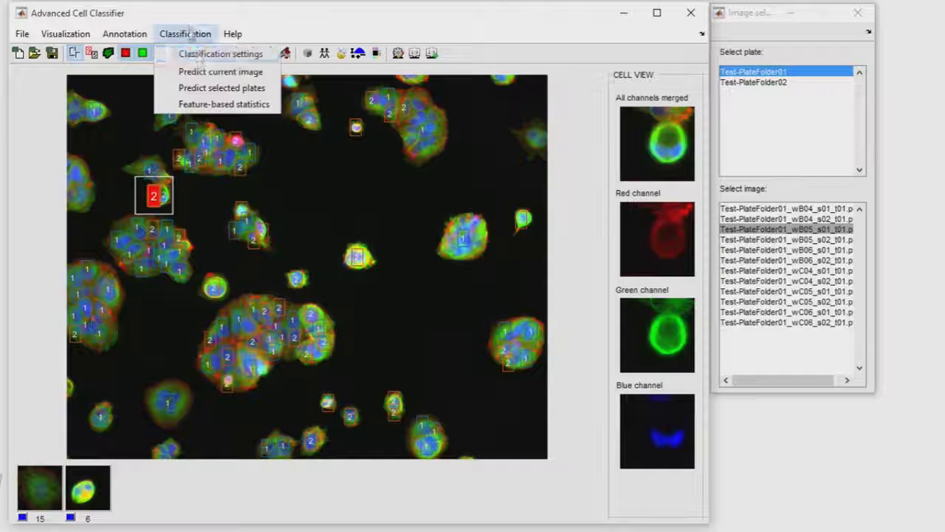
{"action": "left_click", "coordinate": [201, 71]}
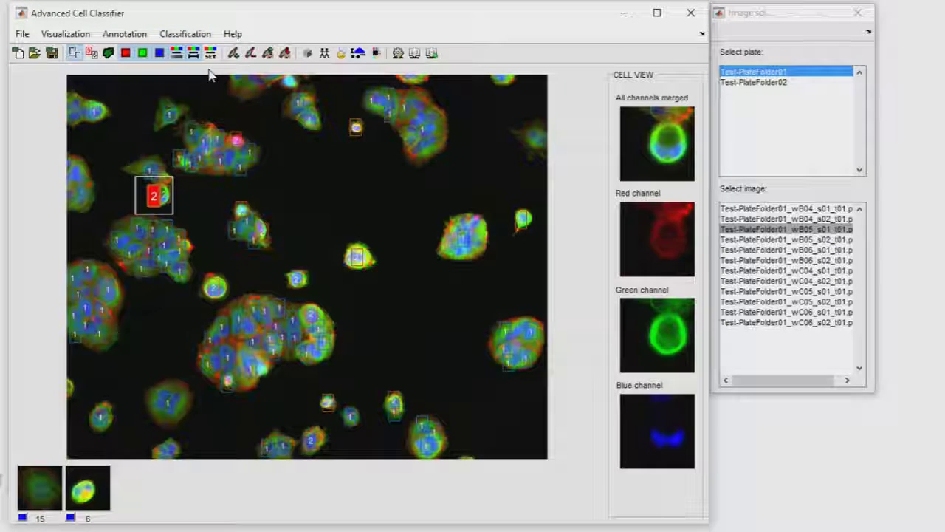
{"action": "left_click", "coordinate": [222, 161]}
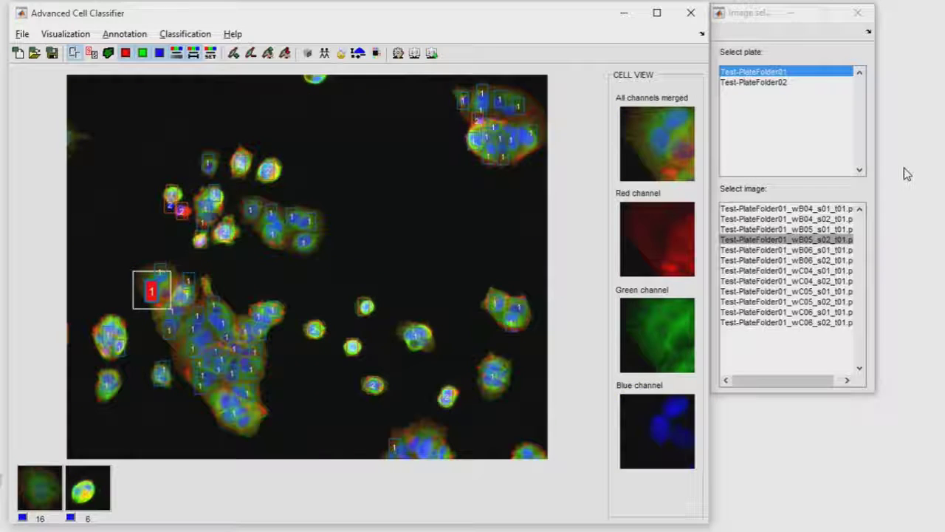
Set up a prediction report for Test-PlateFolder01 only, with normalCells as the phenotype for statistics.
{"action": "left_click", "coordinate": [197, 35]}
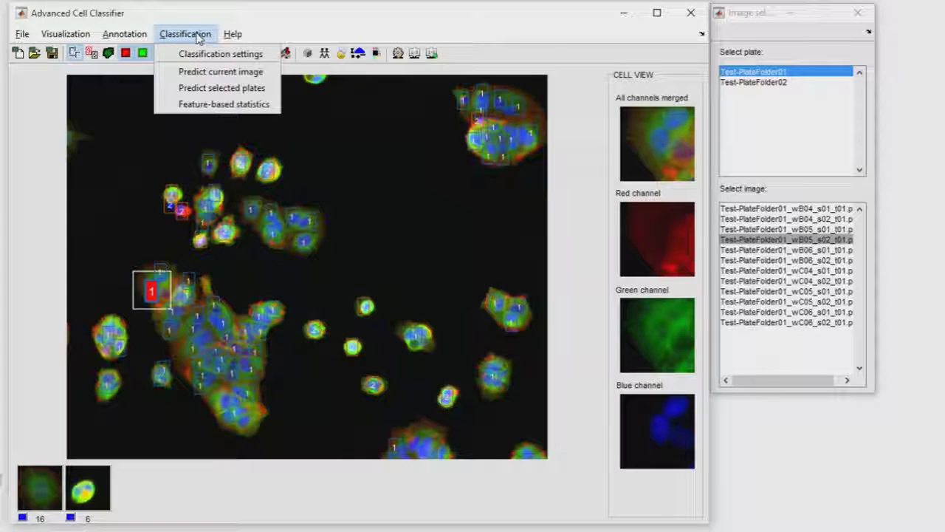
{"action": "left_click", "coordinate": [212, 90]}
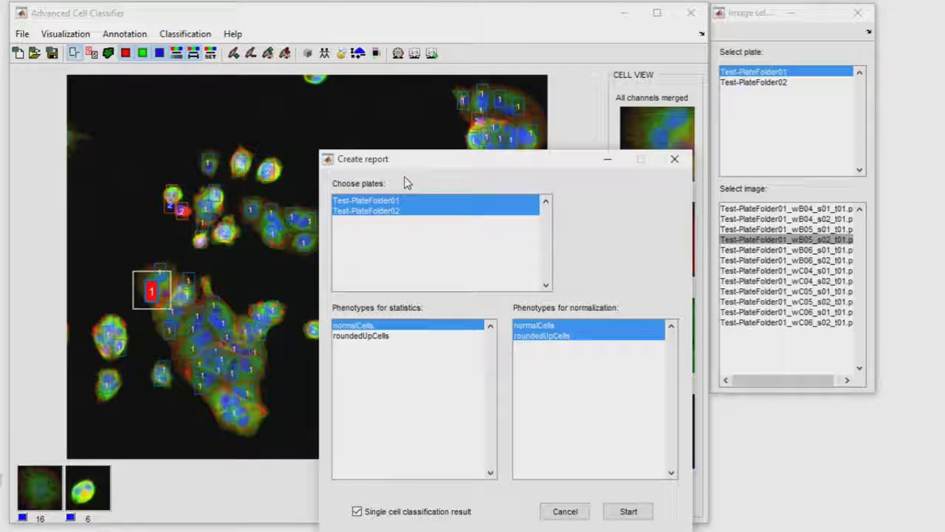
{"action": "left_click_drag", "start_coordinate": [422, 165], "coordinate": [141, 40]}
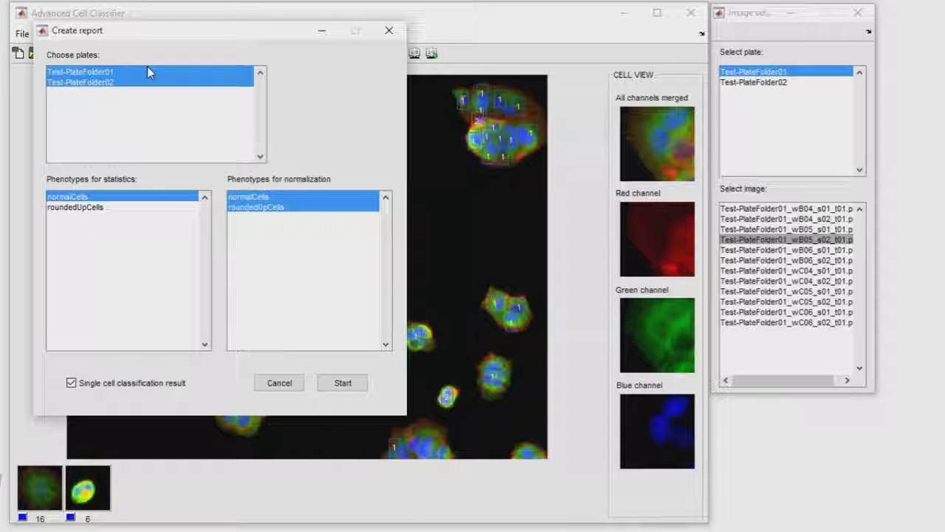
{"action": "left_click", "coordinate": [145, 74]}
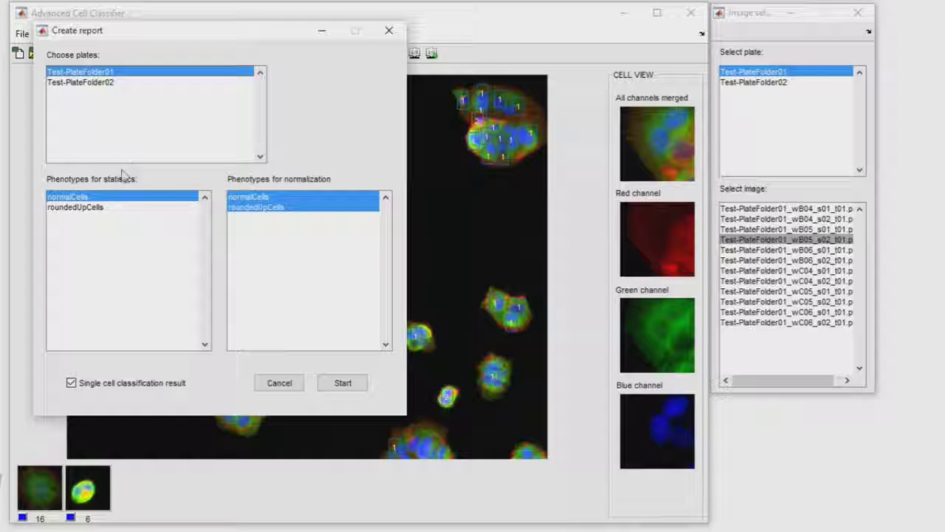
{"action": "left_click", "coordinate": [67, 207]}
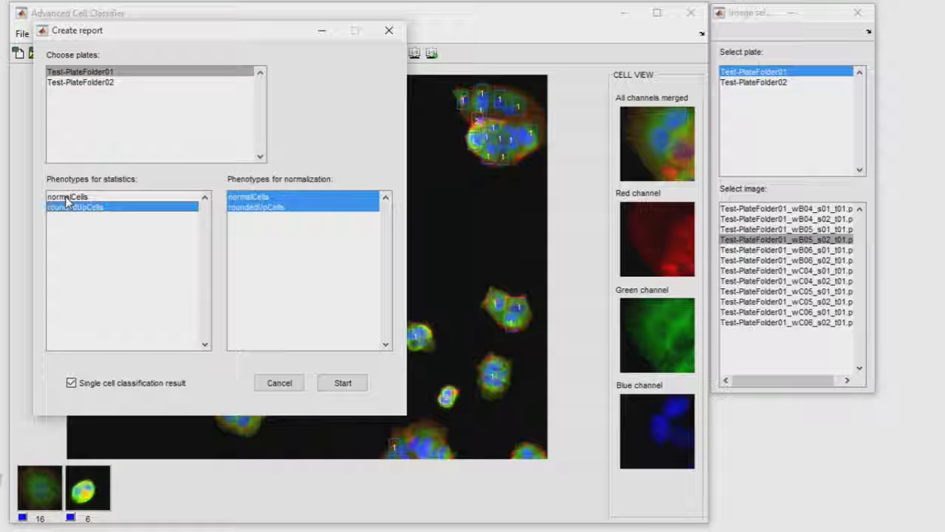
{"action": "left_click", "coordinate": [67, 198]}
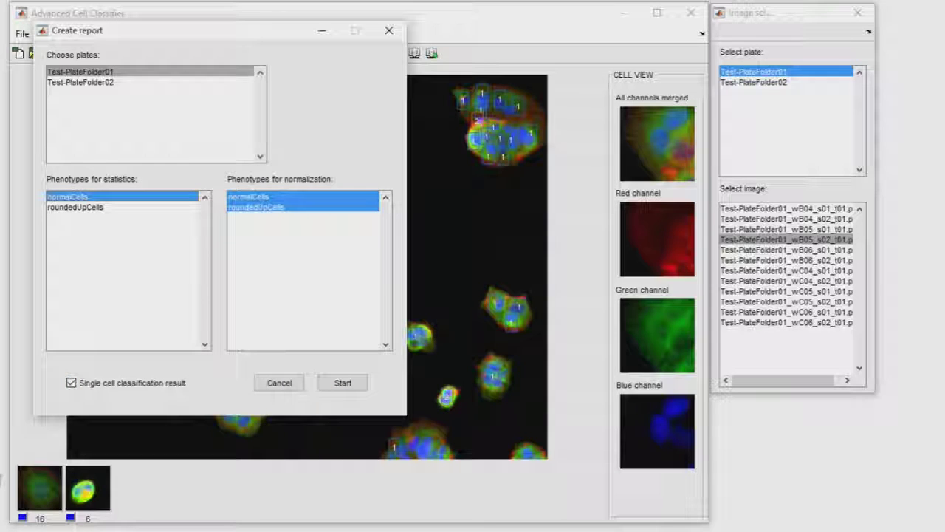
Open the anal2 folder of Test-PlateFolder01 in File Explorer and start the plate prediction report in Advanced Cell Classifier.
{"action": "left_click", "coordinate": [77, 530]}
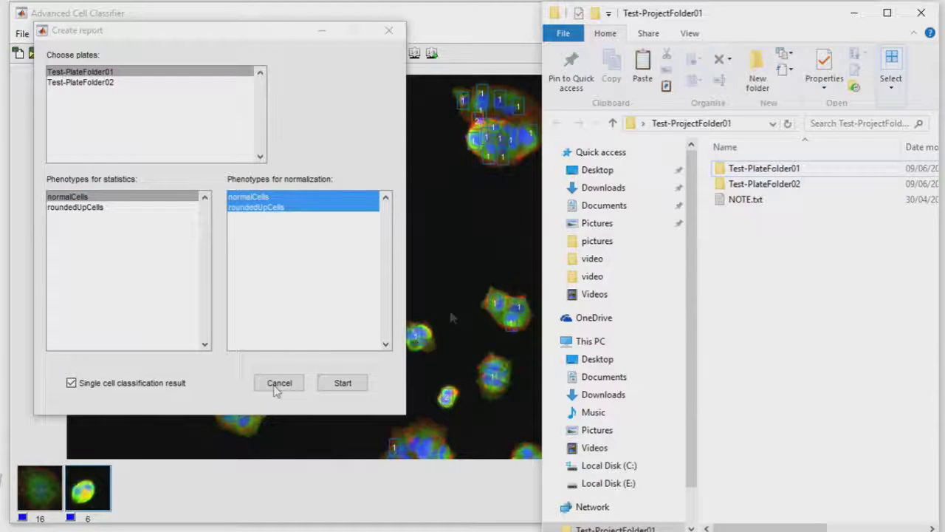
{"action": "double_click", "coordinate": [753, 169]}
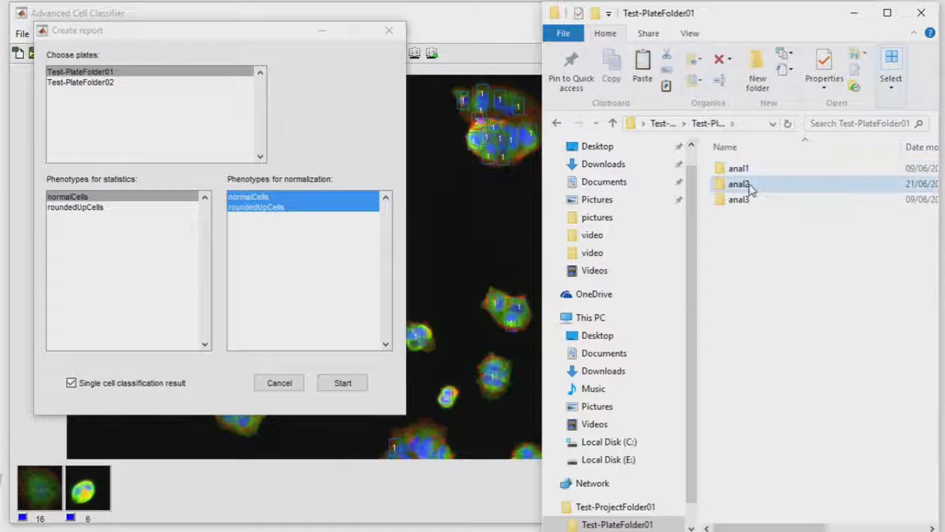
{"action": "double_click", "coordinate": [744, 184]}
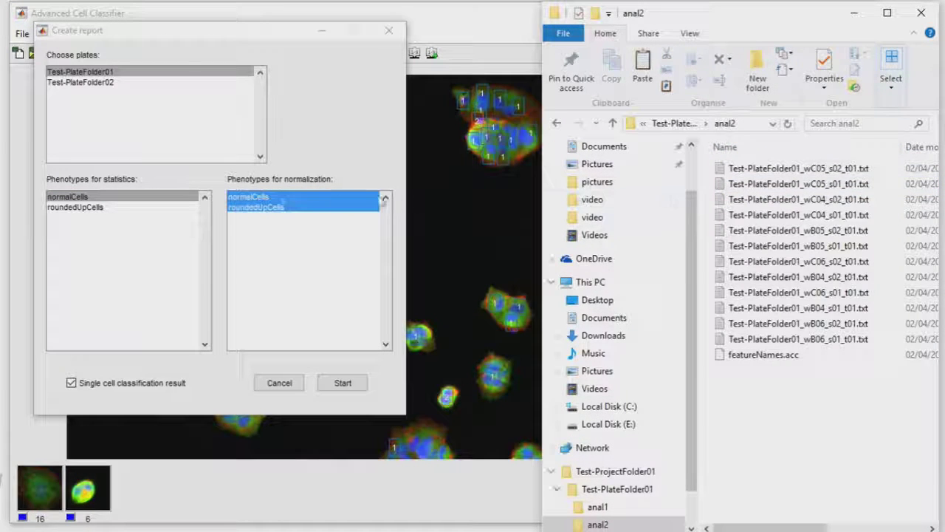
{"action": "left_click", "coordinate": [258, 31]}
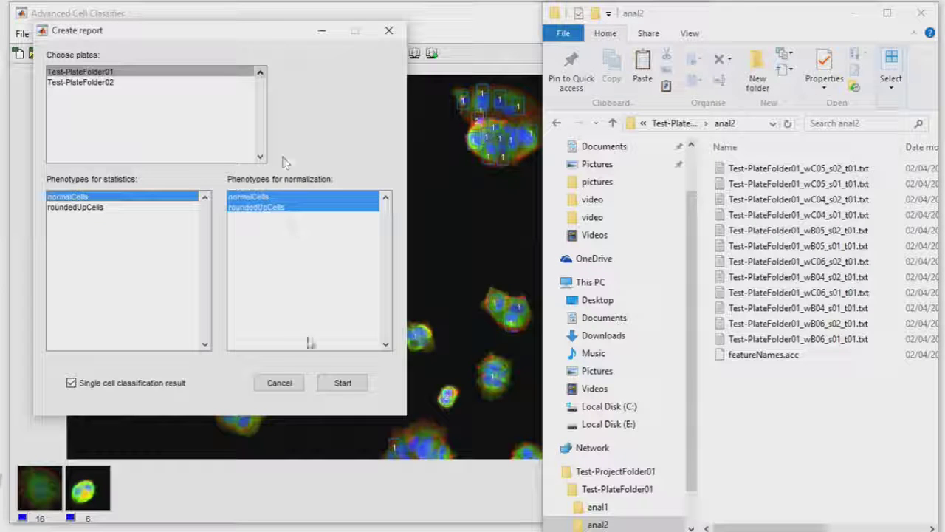
{"action": "left_click", "coordinate": [341, 384]}
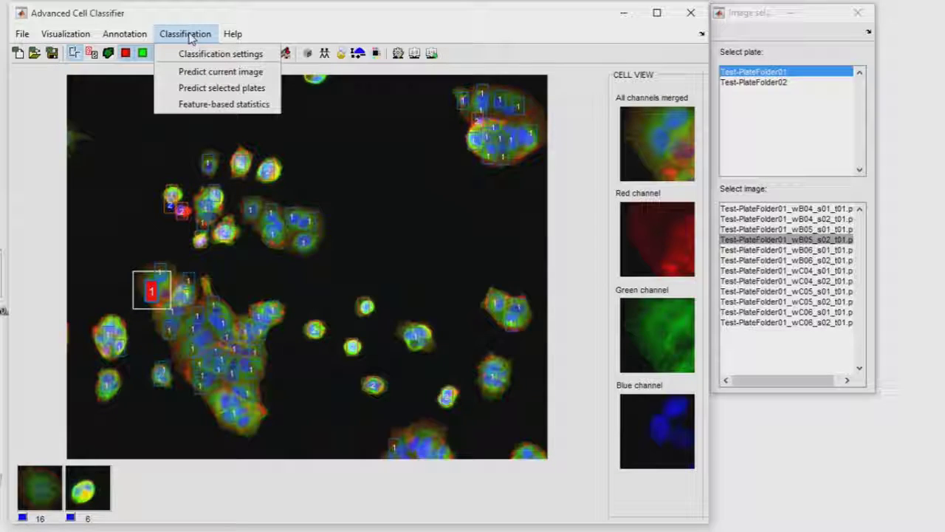
Set up a feature-based statistics export for Test-PlateFolder01 without detailed statistics, choosing the feature Nuclei.AreaShapeFeatures.Area.
{"action": "left_click", "coordinate": [210, 105]}
{"action": "left_click_drag", "start_coordinate": [391, 118], "coordinate": [116, 35]}
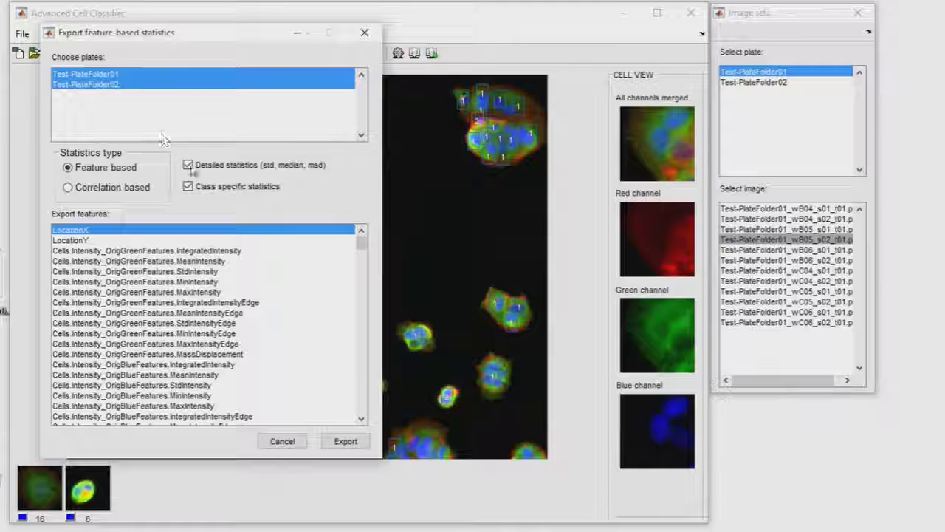
{"action": "left_click", "coordinate": [189, 165]}
{"action": "left_click", "coordinate": [100, 75]}
{"action": "left_click", "coordinate": [170, 252]}
{"action": "left_click_drag", "start_coordinate": [361, 244], "coordinate": [360, 378]}
{"action": "left_click", "coordinate": [155, 324]}
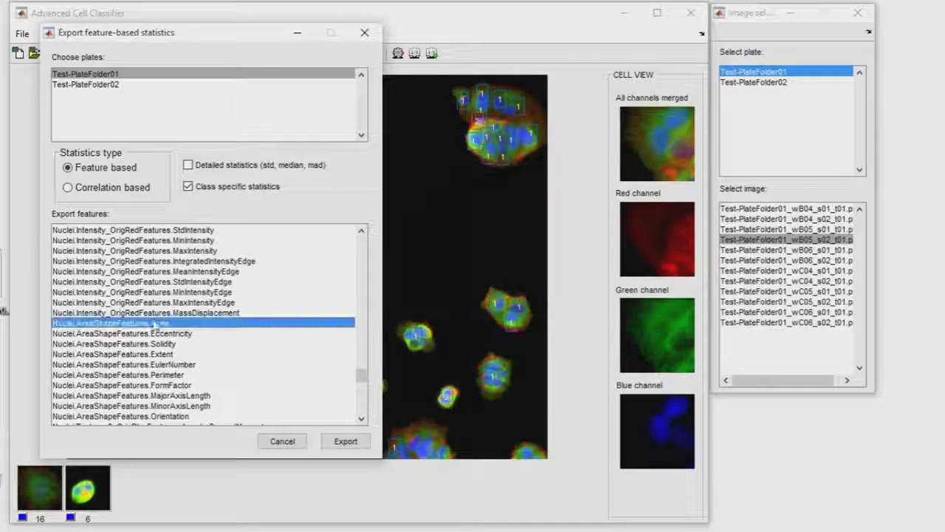
Bring up the anal2 folder in File Explorer beside the export dialog and export the feature-based statistics.
{"action": "key", "text": "alt+Tab"}
{"action": "left_click", "coordinate": [236, 31]}
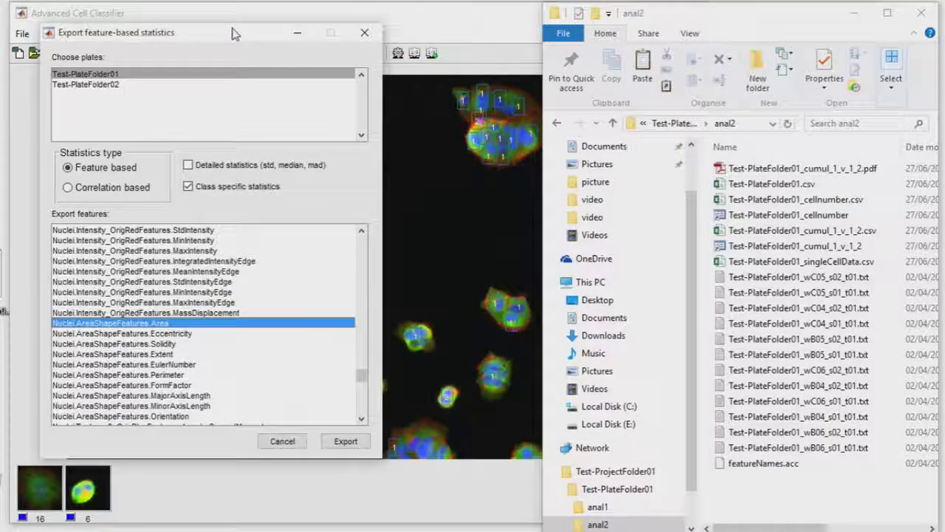
{"action": "left_click", "coordinate": [346, 441]}
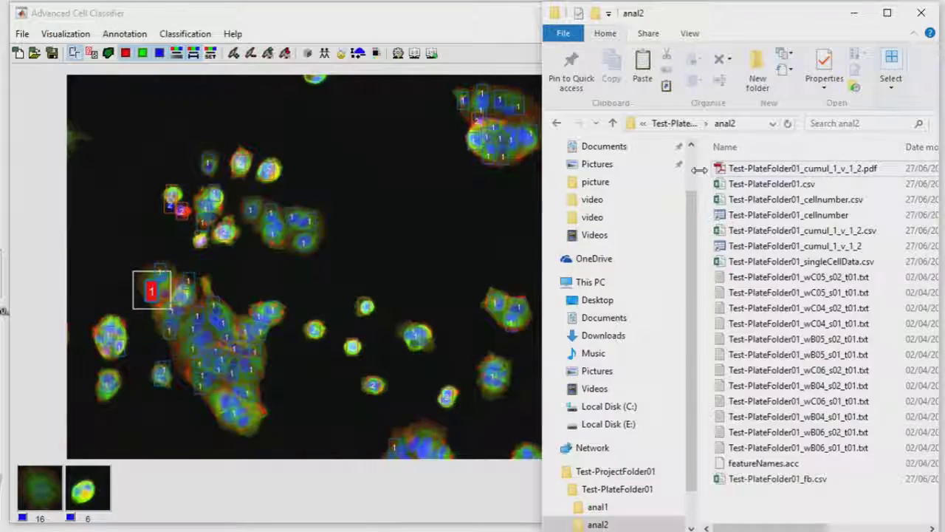